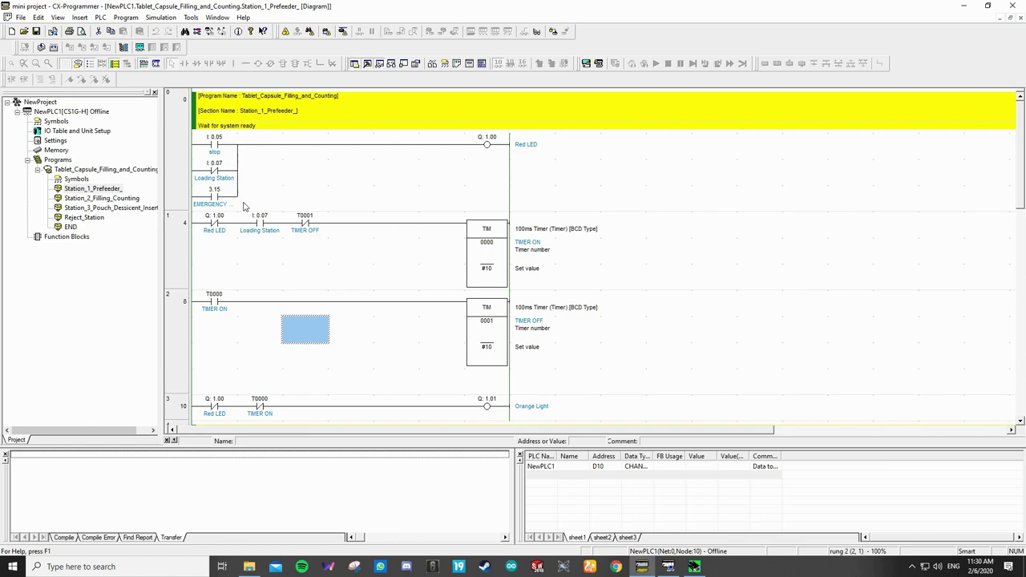
Connect the EtnUnit virtual Ethernet unit in VSPE for CX-Simulator (target node 10), then minimize VSPE.
scroll(380, 229, down, 3)
scroll(381, 225, up, 3)
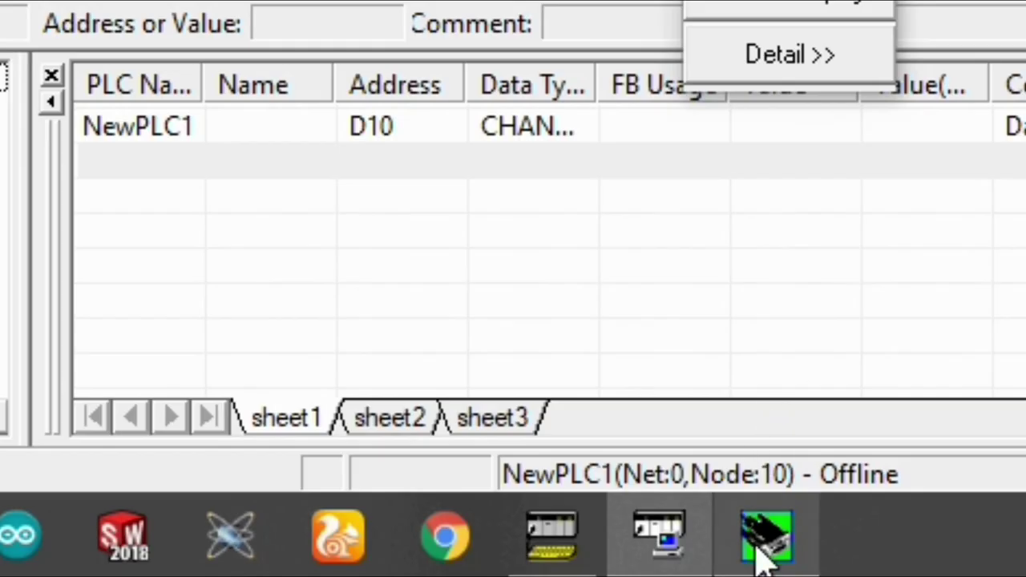
mouse_move(694, 572)
click(761, 553)
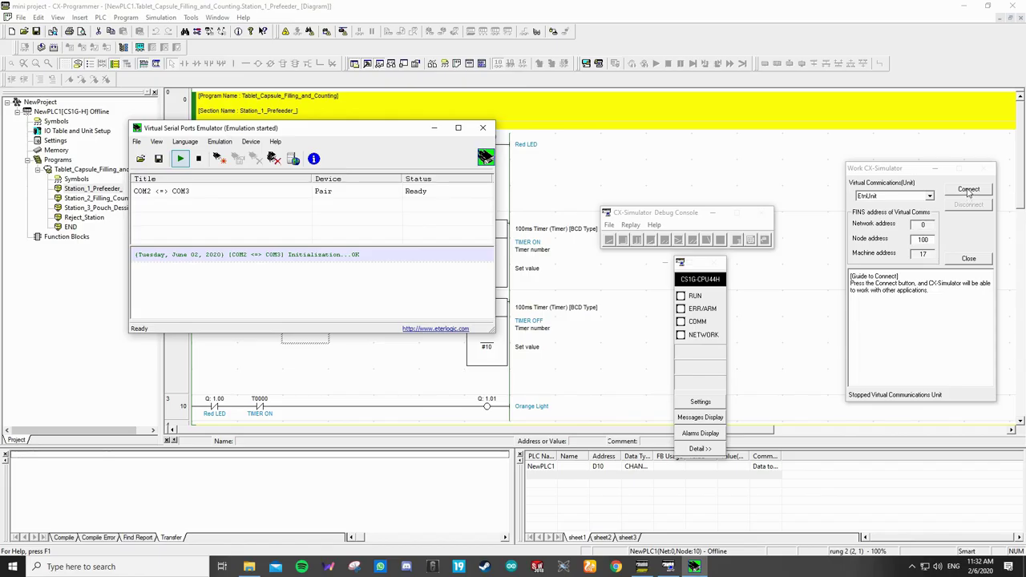
click(968, 190)
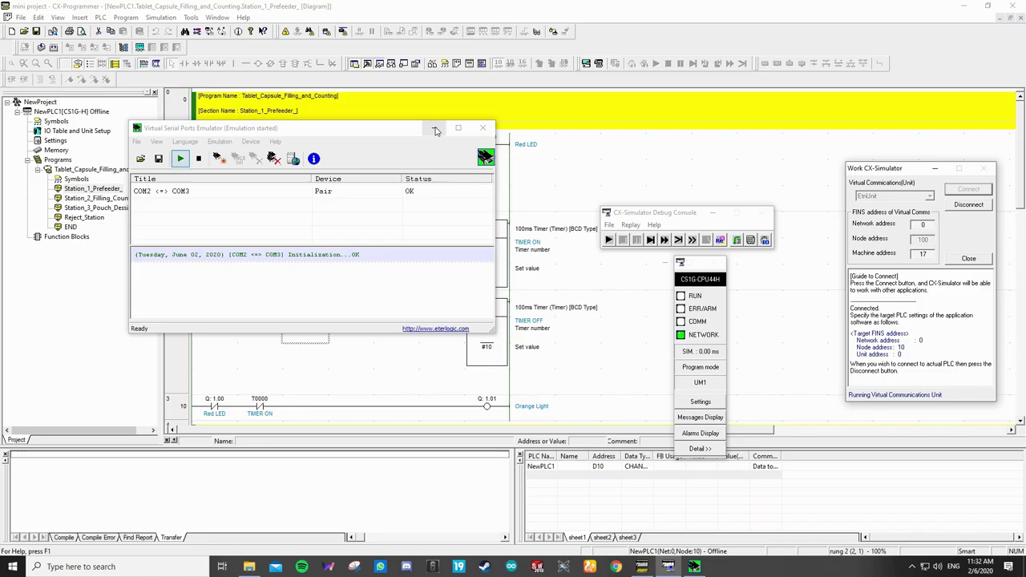
click(435, 129)
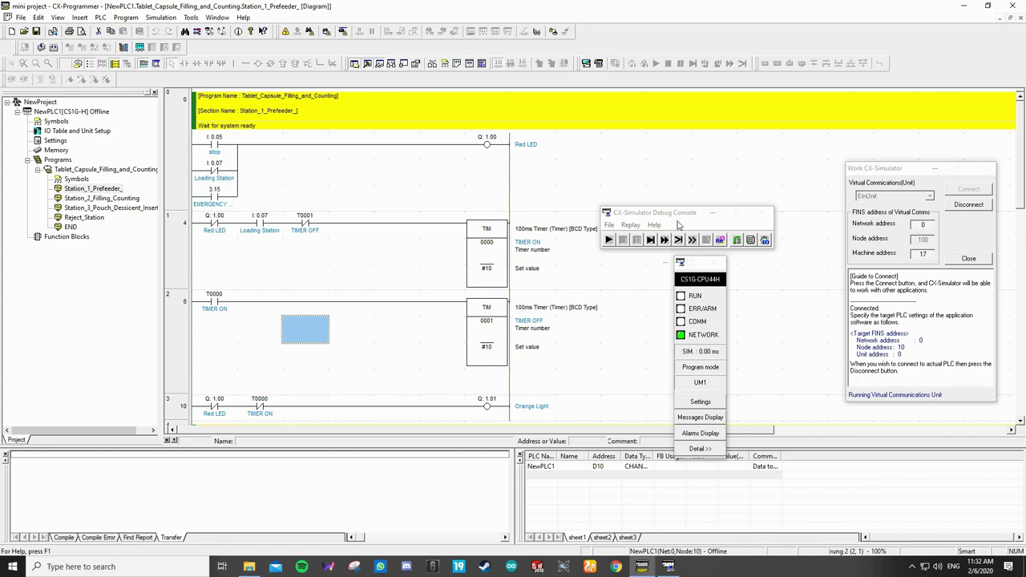
Go online with the simulated PLC at node 10 and switch it to Monitor Mode.
click(713, 213)
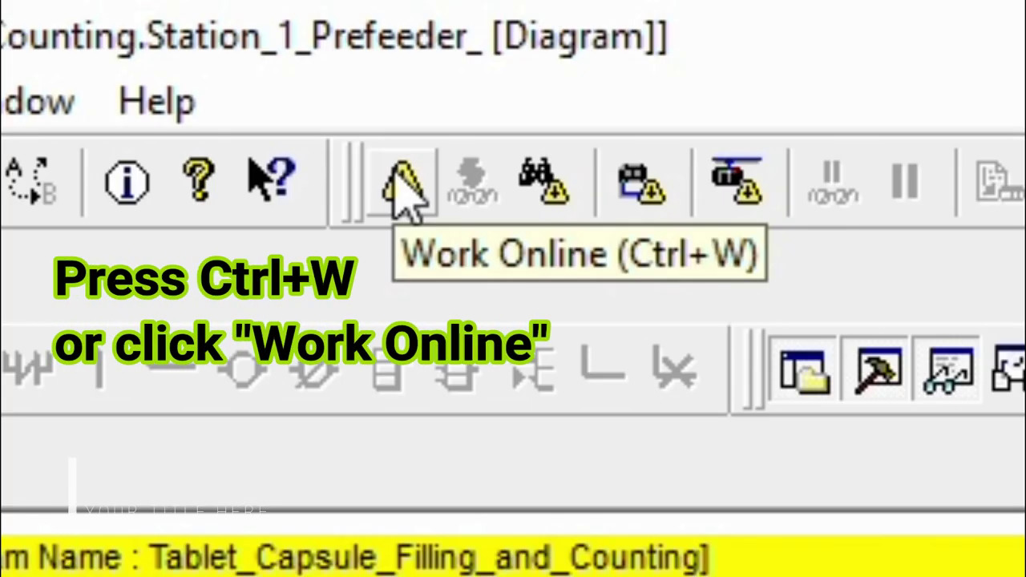
click(393, 184)
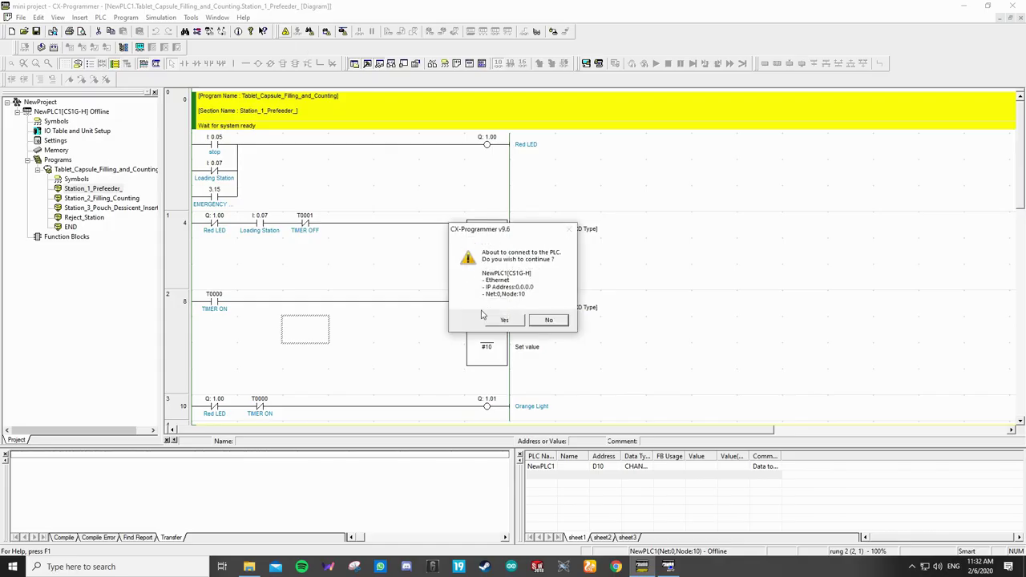
click(487, 319)
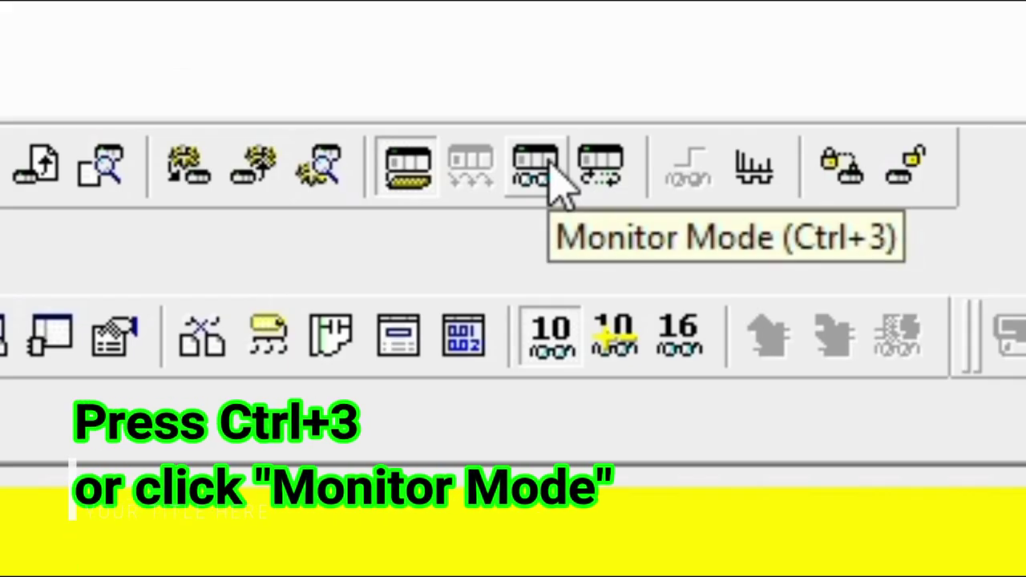
click(548, 163)
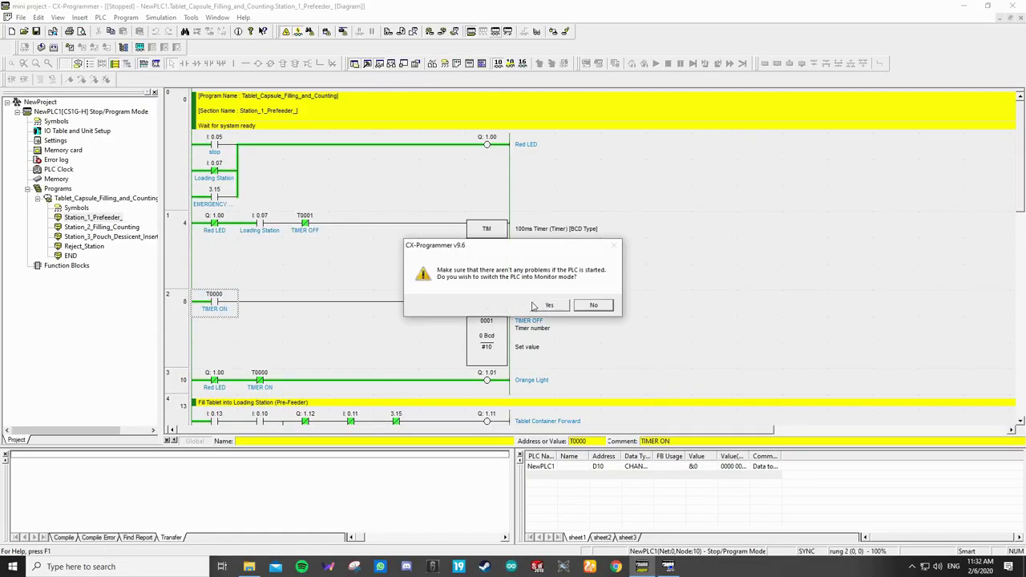
click(548, 306)
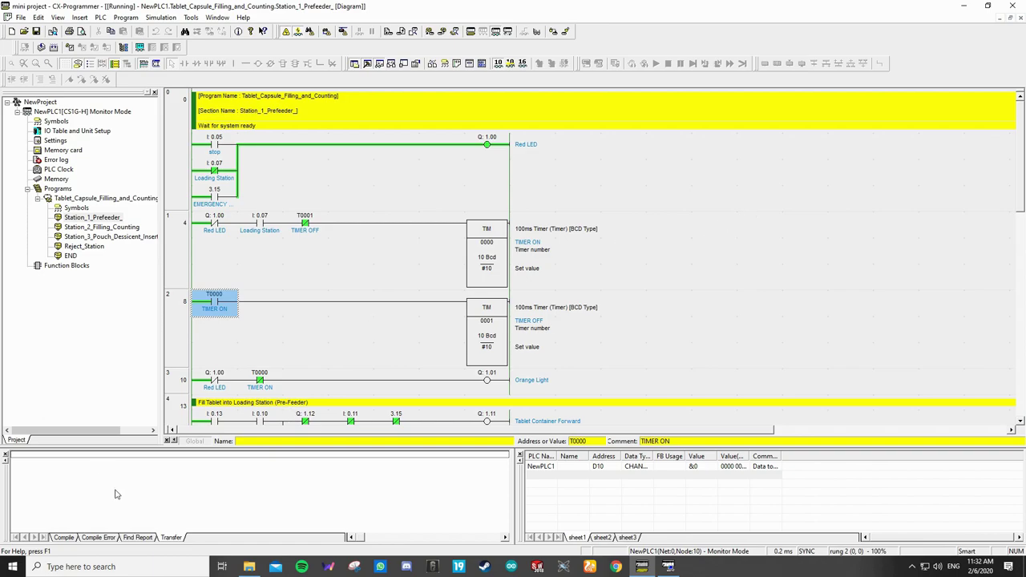
Launch CitectSCADA Explorer and open the Mini Project_Test graphics page maximized.
click(12, 566)
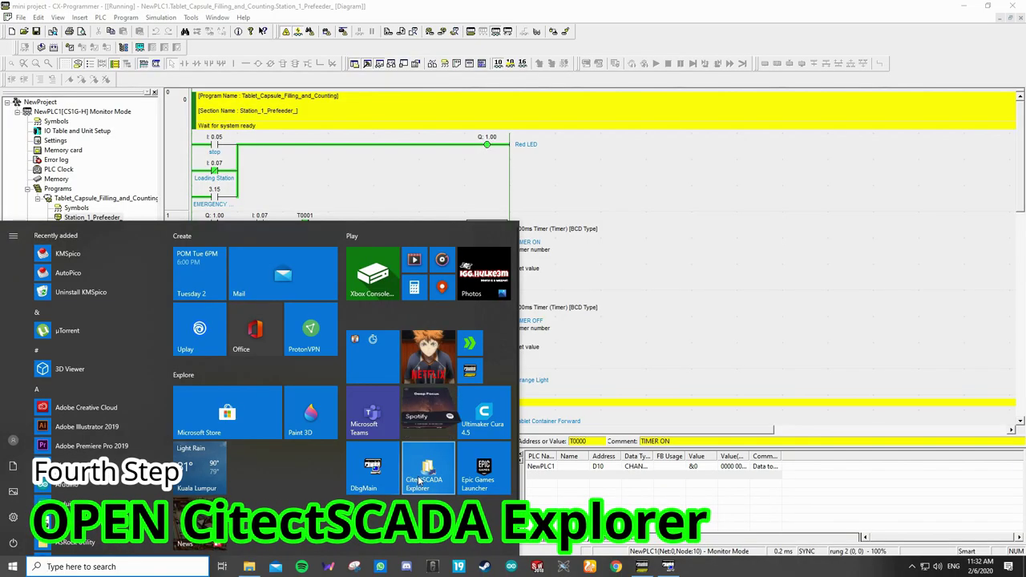
click(579, 305)
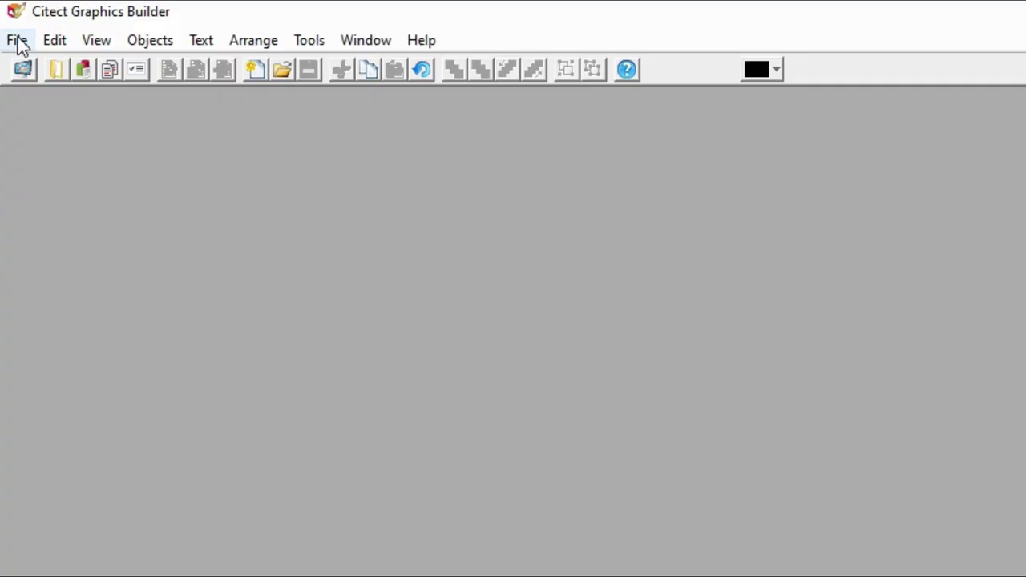
click(282, 27)
click(72, 100)
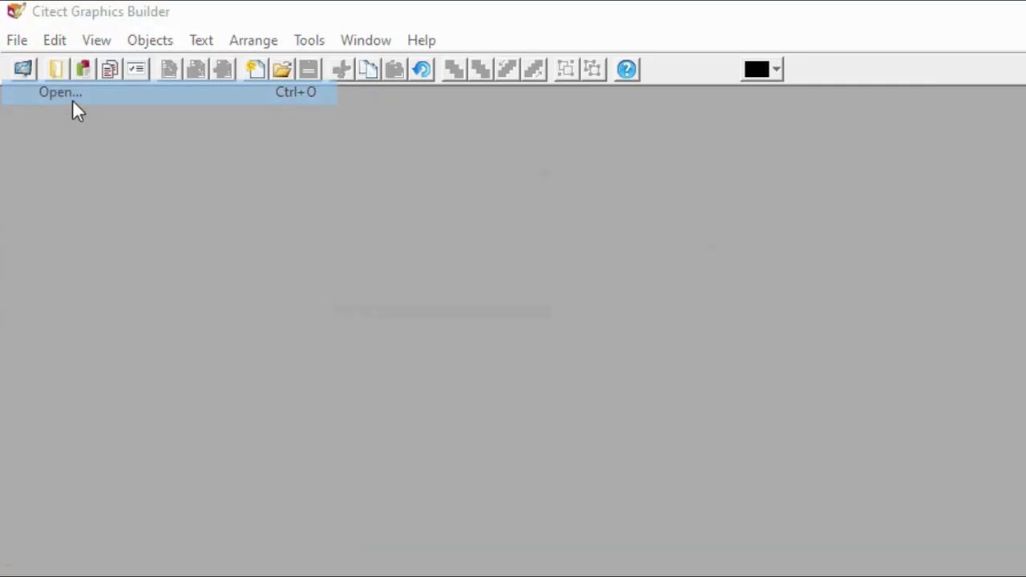
click(94, 257)
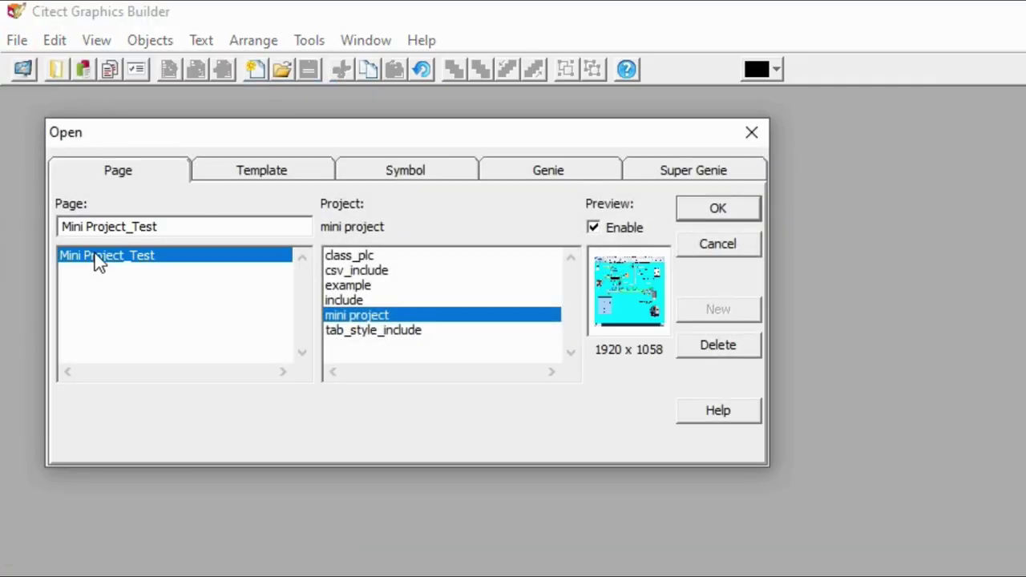
click(719, 210)
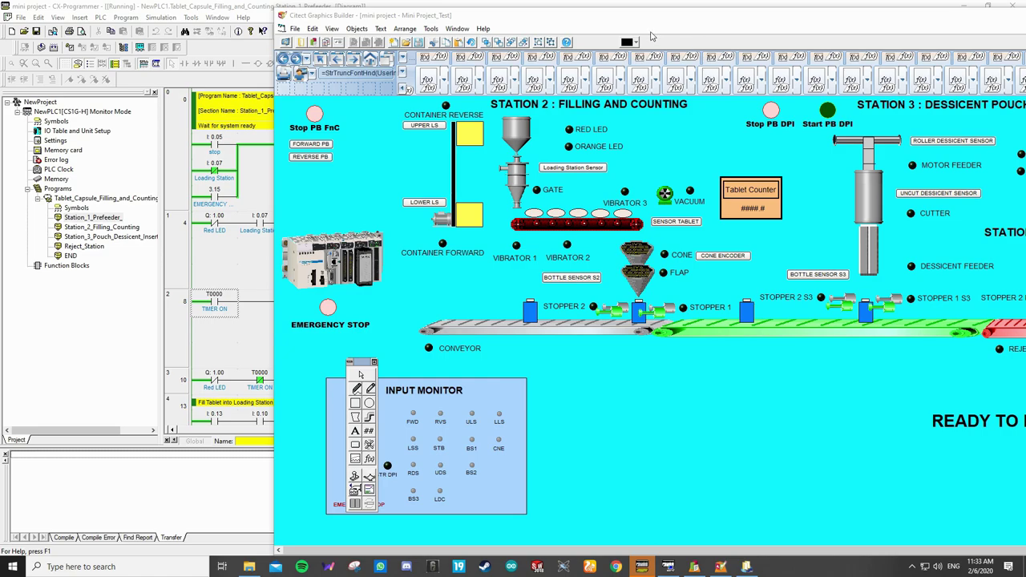
double_click(596, 17)
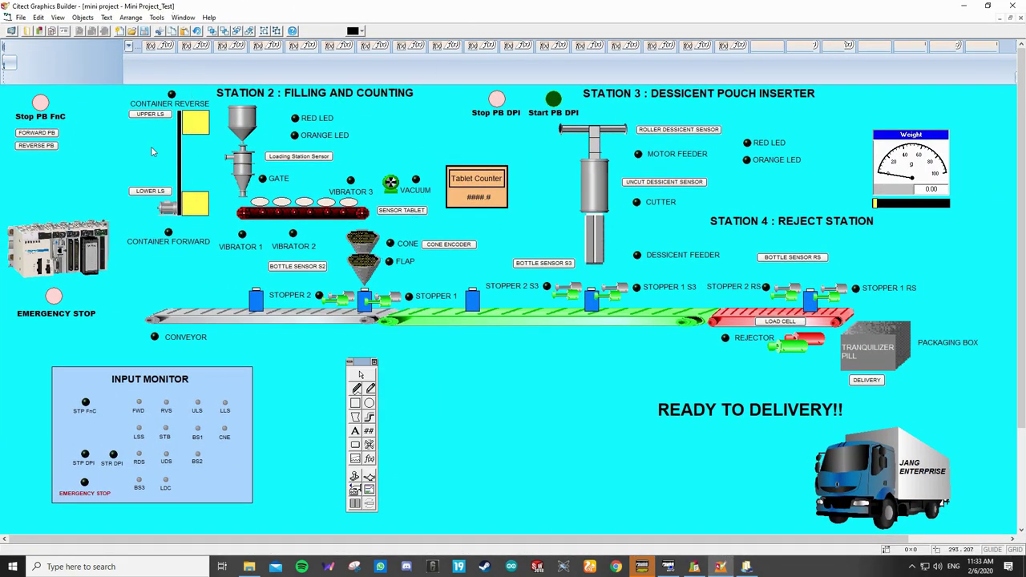
Run the project in the CitectSCADA runtime and minimize Graphics Builder.
click(20, 17)
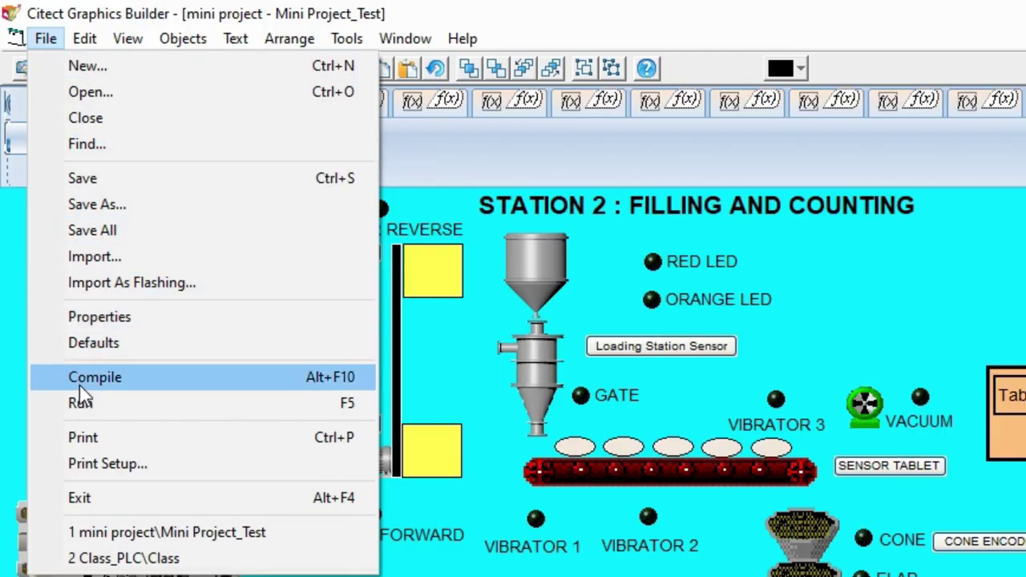
click(82, 403)
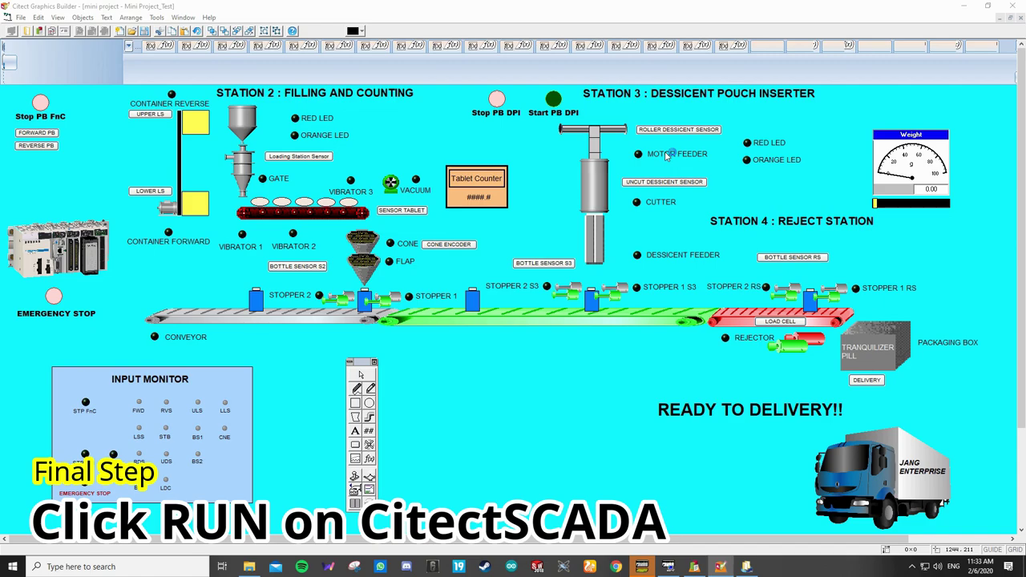
click(961, 7)
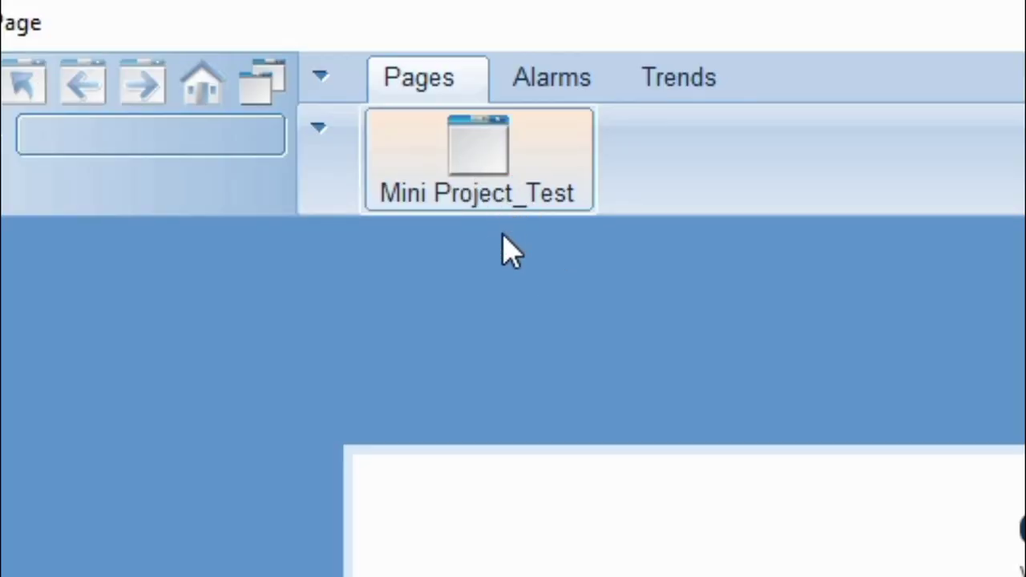
Display the live Mini Project_Test page in the runtime, then return to CX-Programmer.
click(496, 195)
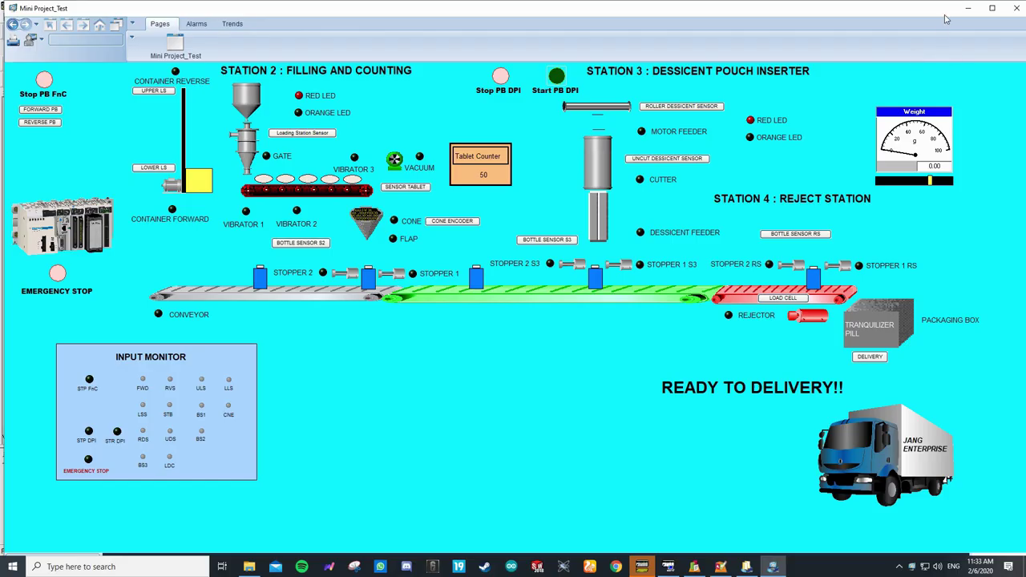
click(962, 10)
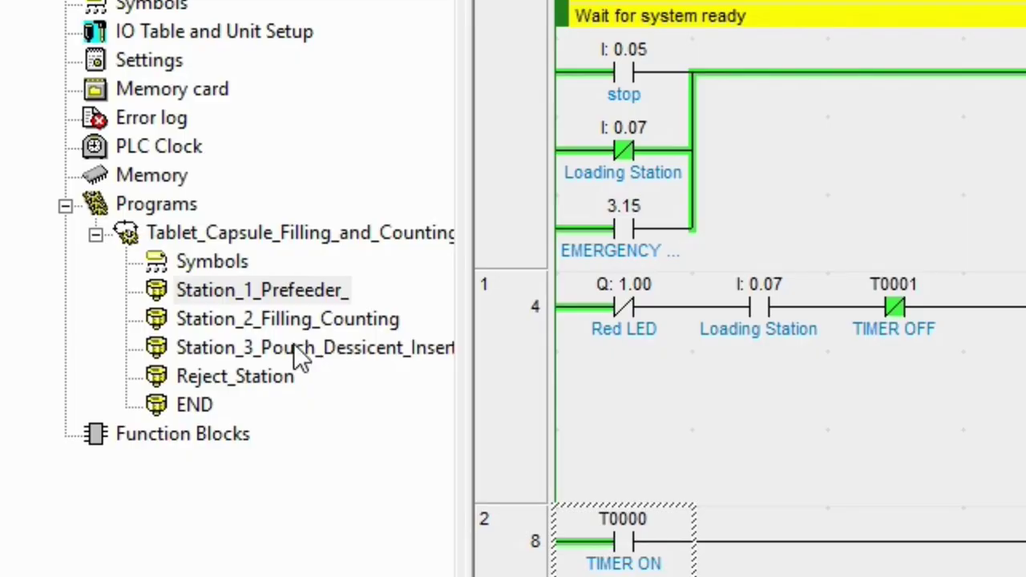
Open the Station_3_Pouch_Dessicent_Inserter section and scroll to its counter and stopper rungs.
double_click(103, 237)
scroll(390, 229, up, 5)
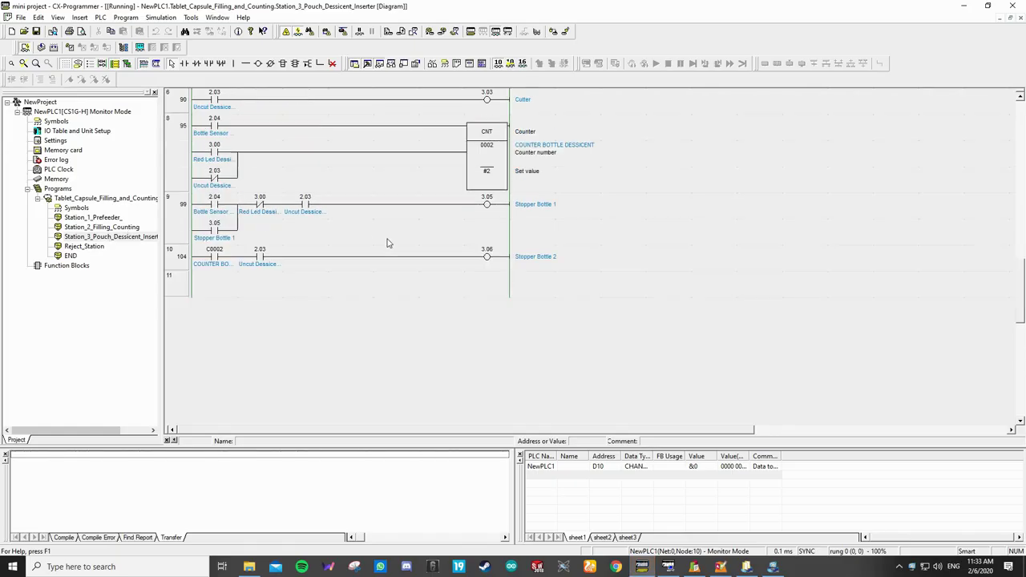
scroll(390, 229, up, 5)
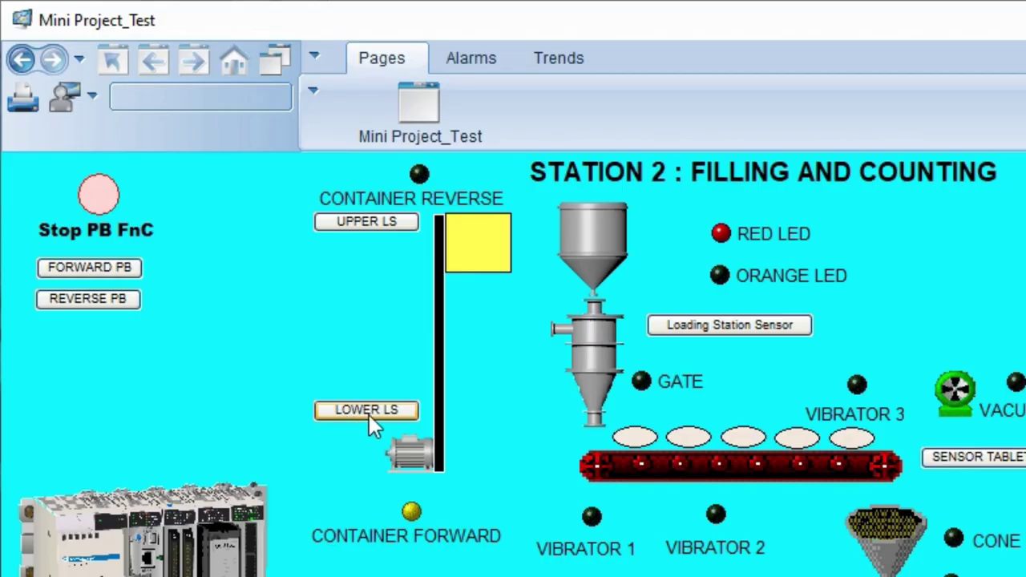
Trip the lower and upper limit switch sensors on the Station 2 HMI page.
click(381, 410)
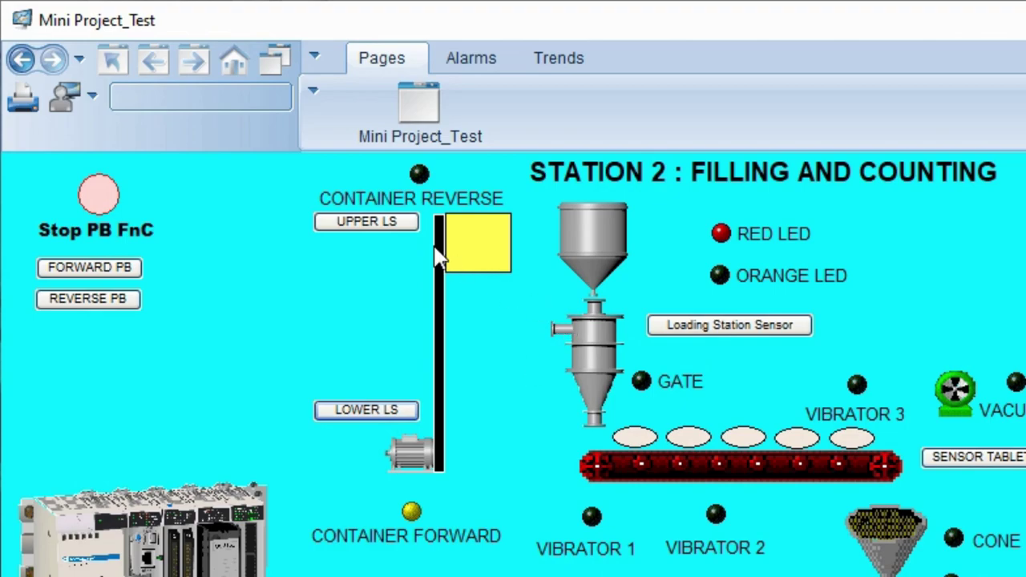
click(375, 225)
click(398, 222)
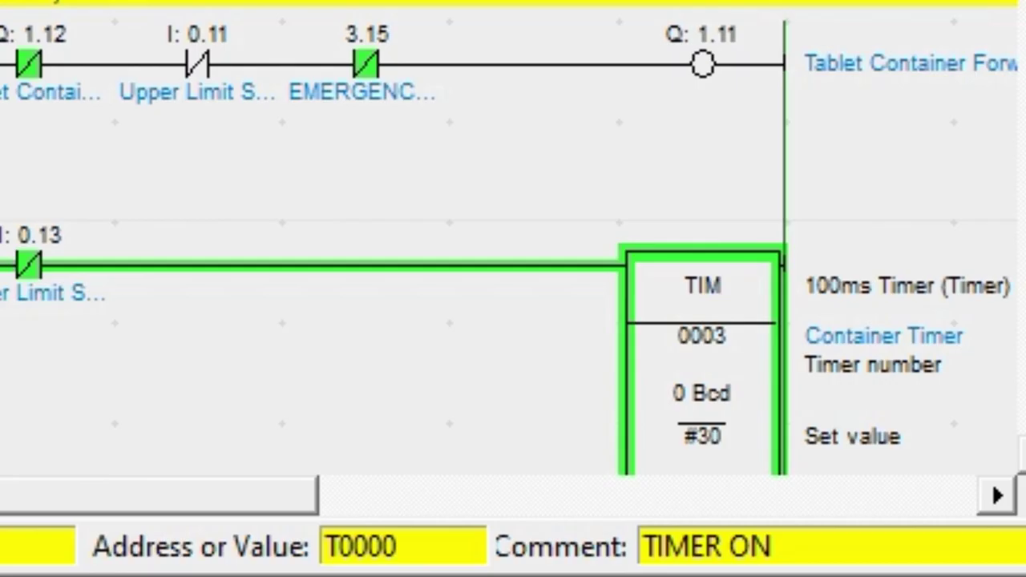
Run the container conveyor in reverse to LOWER LS, then open Station_2_Filling_Counting.
scroll(229, 258, down, 3)
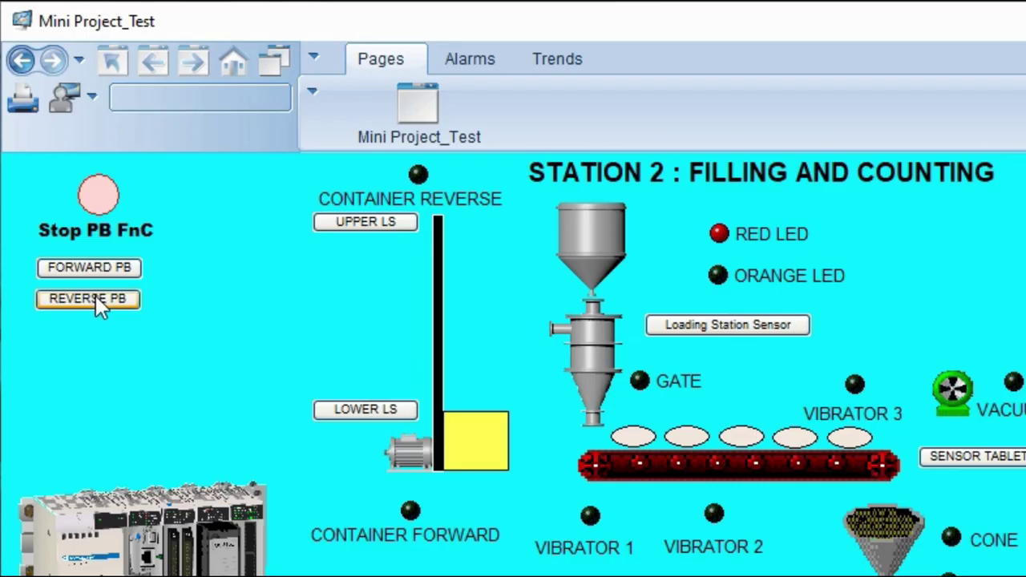
click(36, 122)
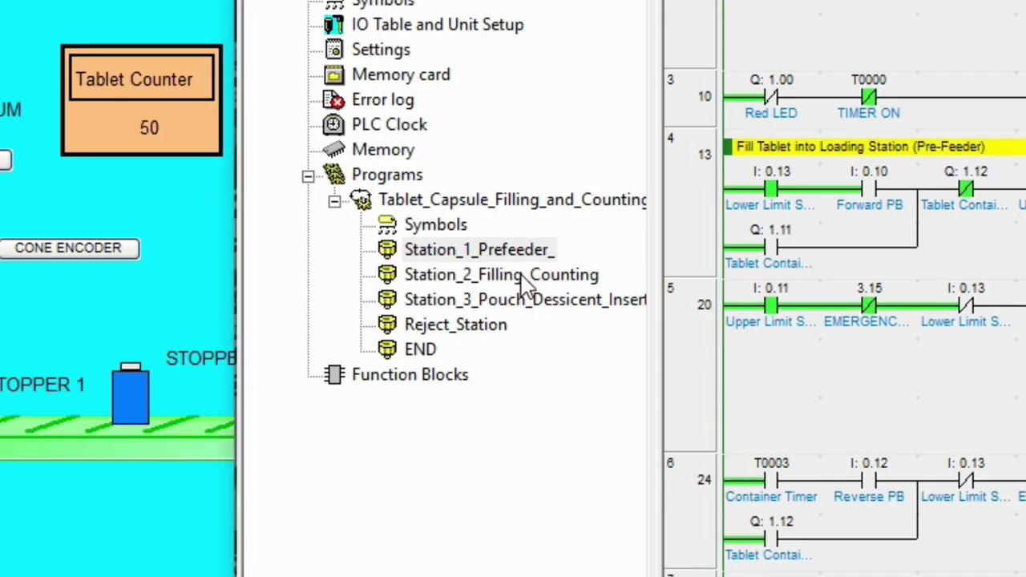
double_click(623, 233)
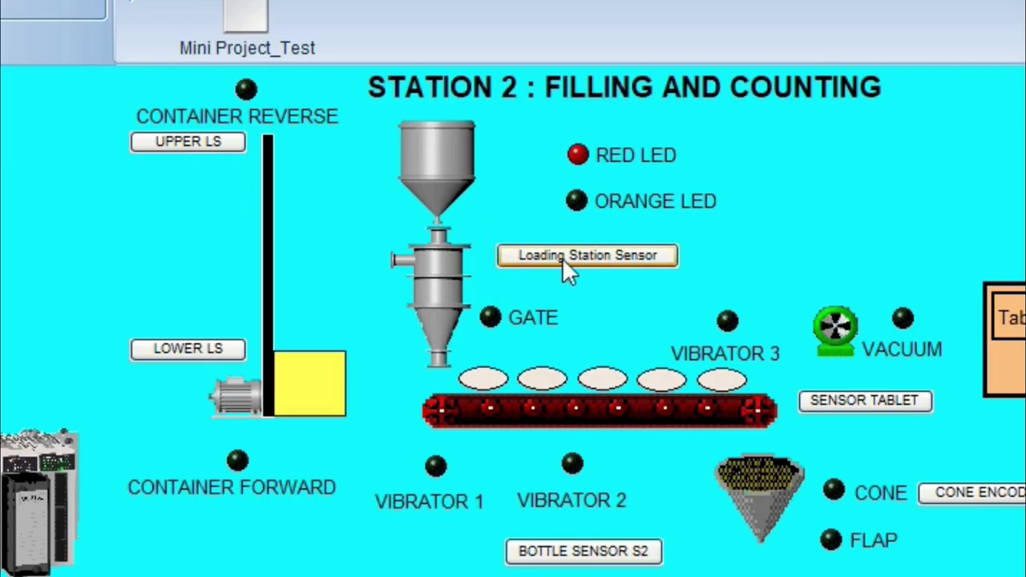
Trigger the Loading Station Sensor and monitor the Open Gate rung in Station_2_Filling_Counting.
click(563, 257)
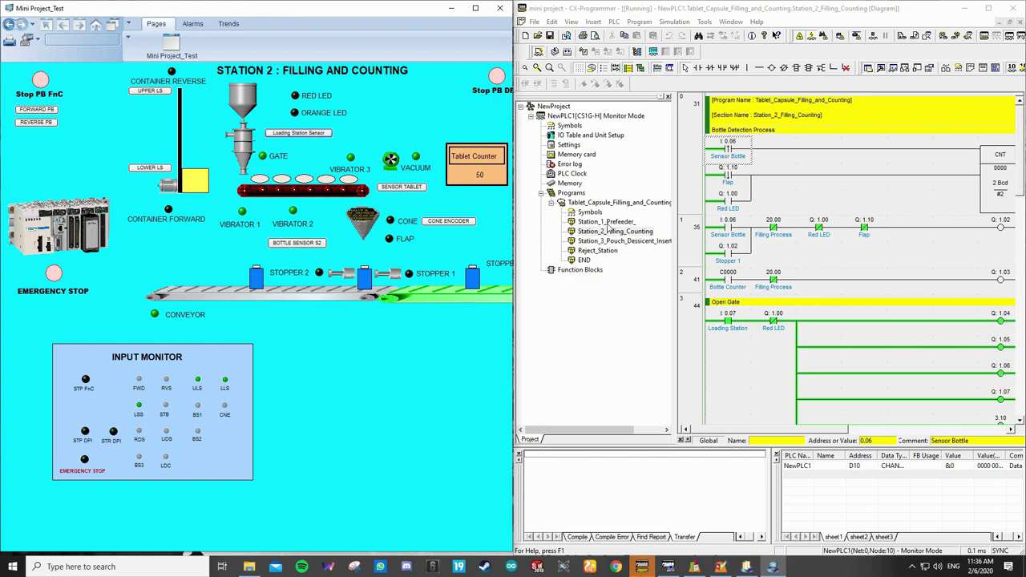
double_click(607, 222)
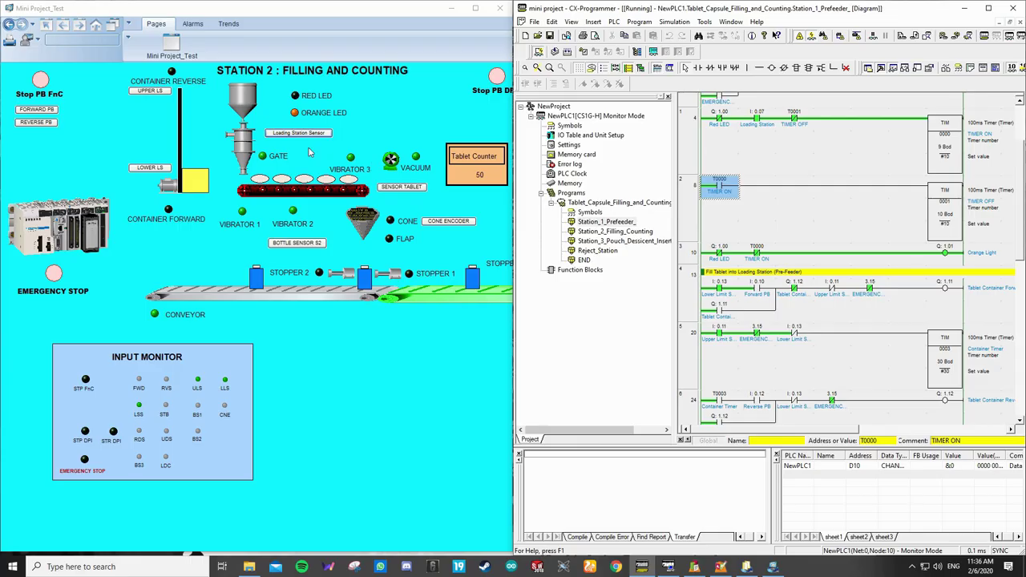
double_click(605, 231)
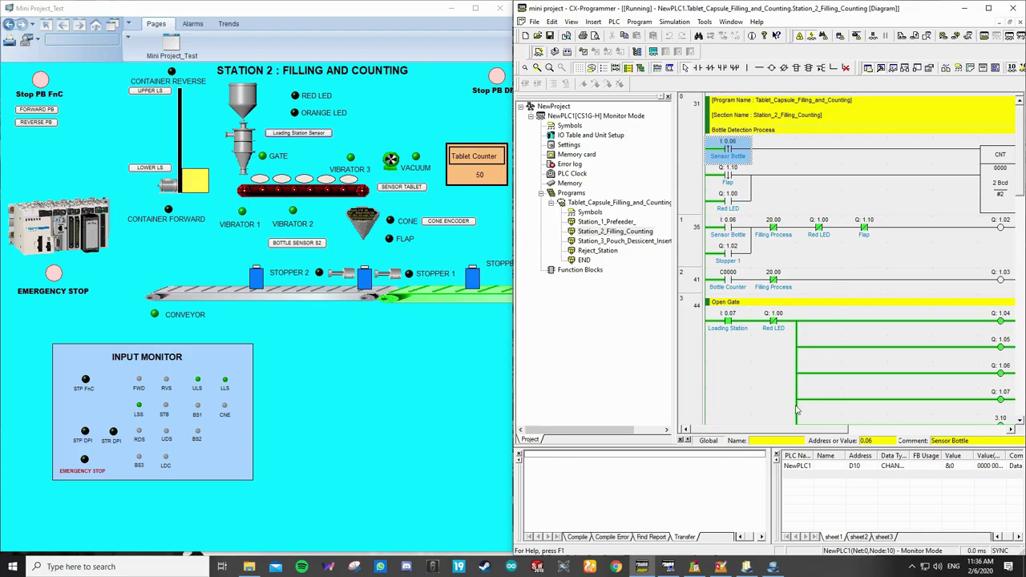
drag(791, 433, 809, 433)
scroll(812, 420, down, 2)
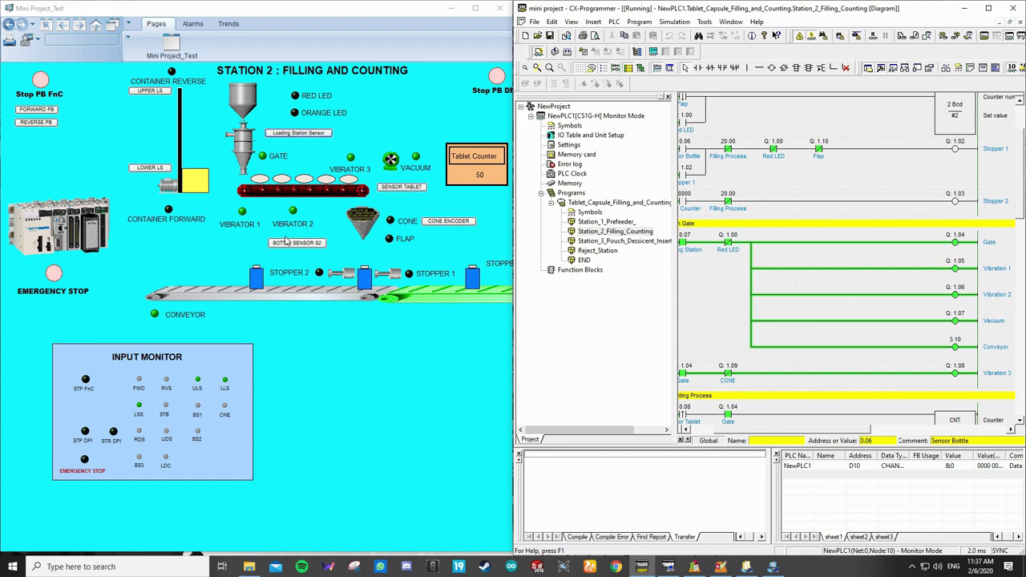
drag(759, 430, 751, 431)
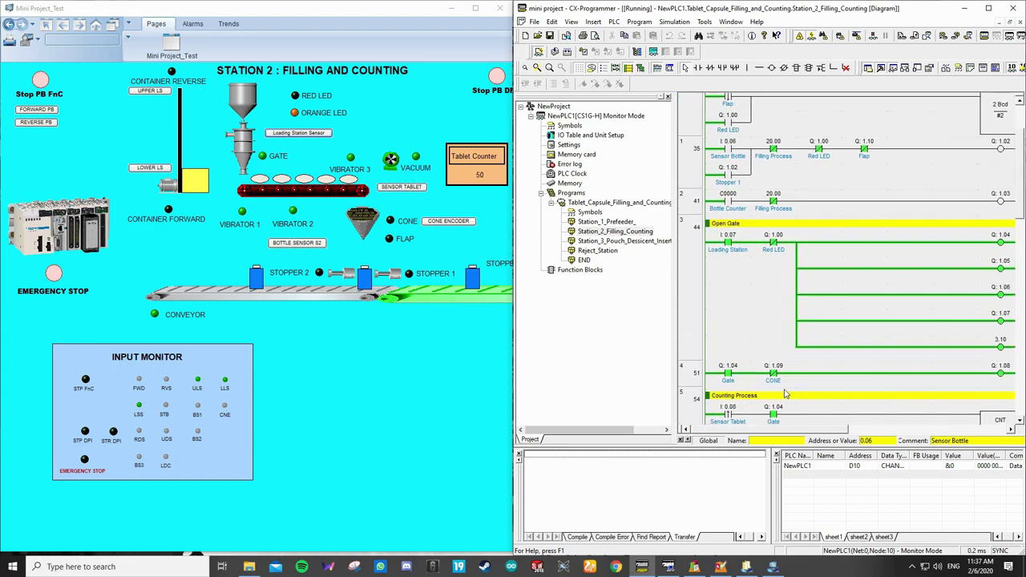
scroll(786, 395, up, 2)
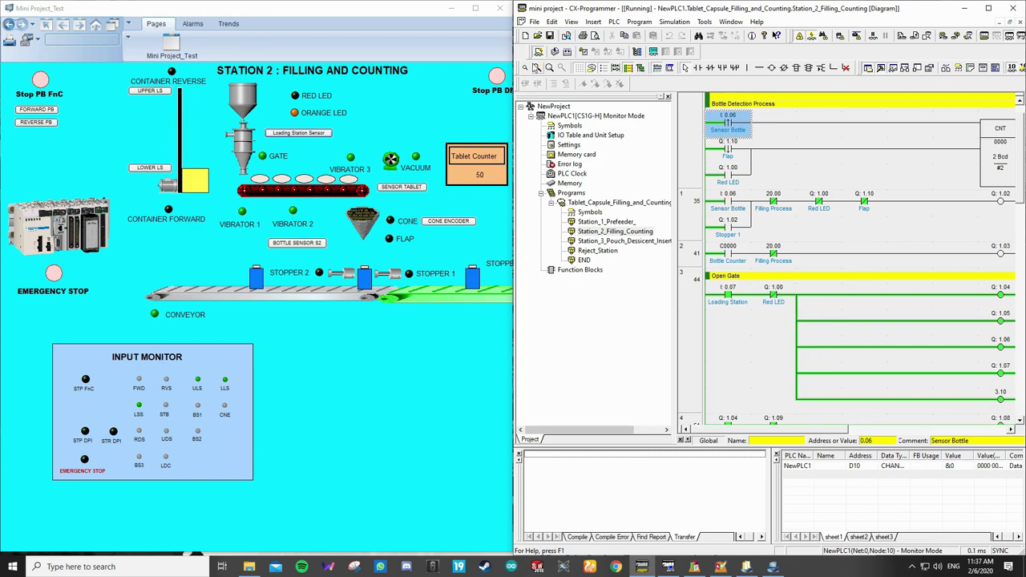
Trigger BOTTLE SENSOR S2 twice and view the Counting Process rungs on a zoomed-out ladder.
click(536, 67)
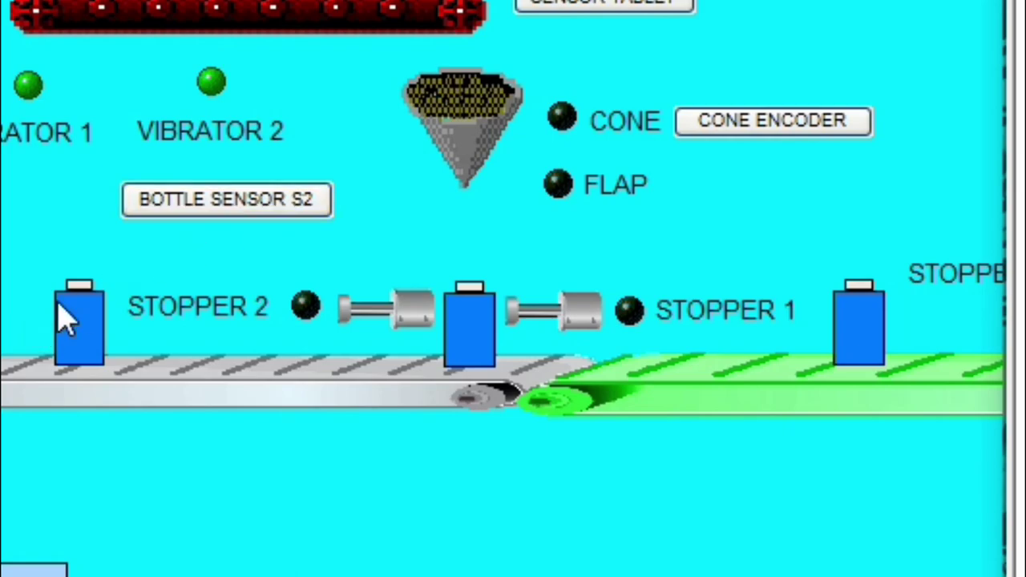
click(228, 202)
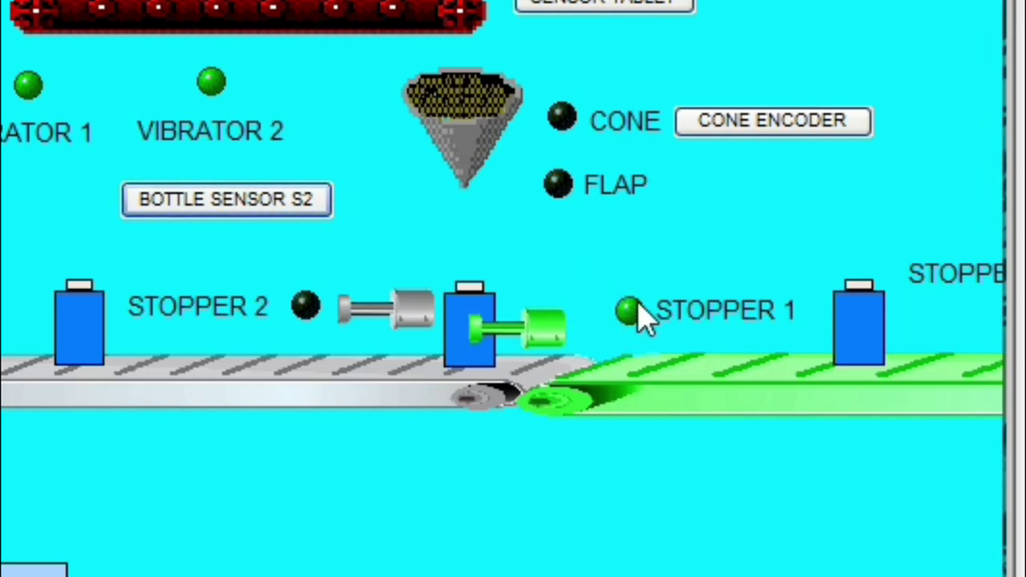
click(264, 218)
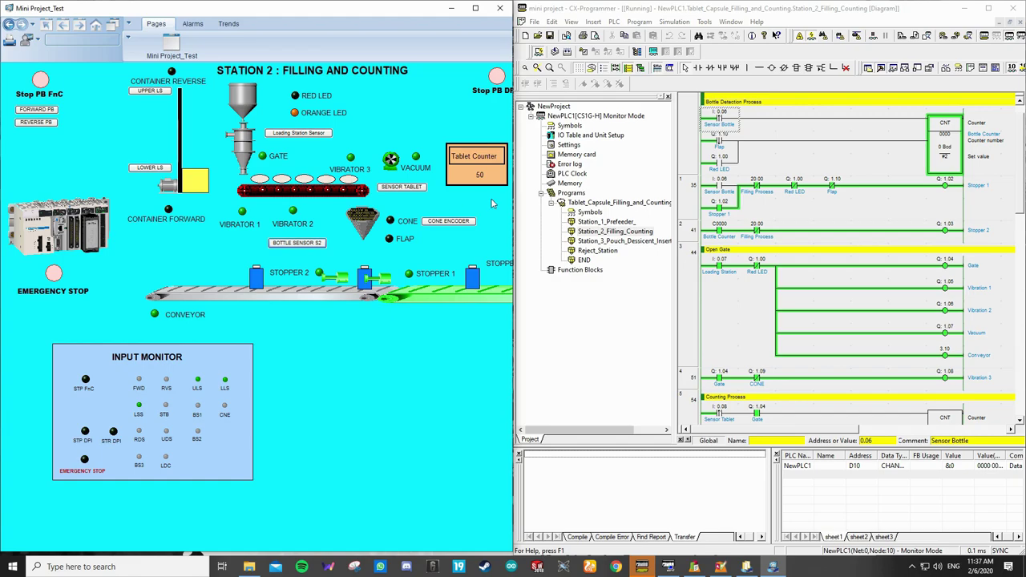
scroll(797, 346, down, 2)
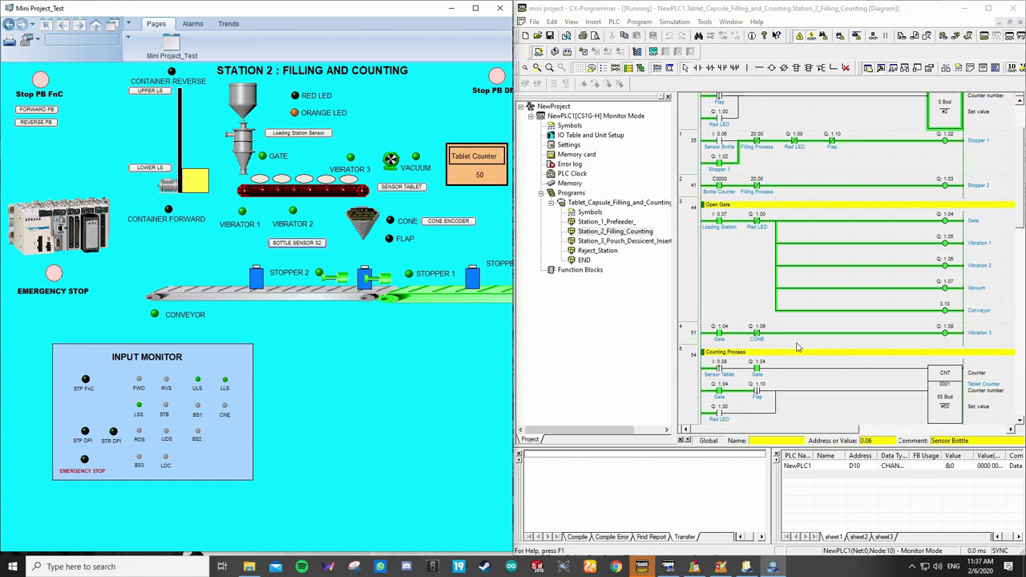
scroll(797, 346, down, 4)
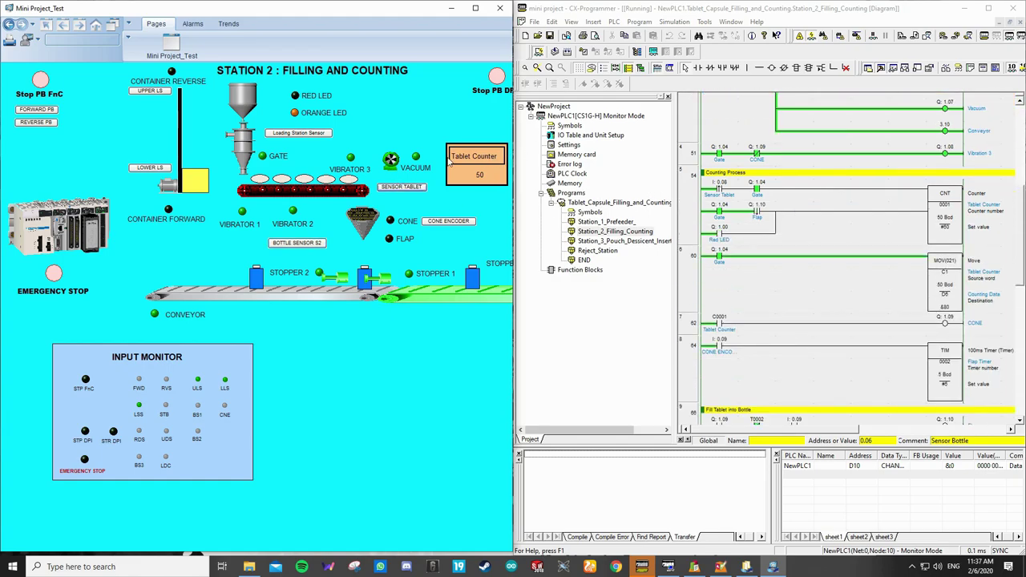